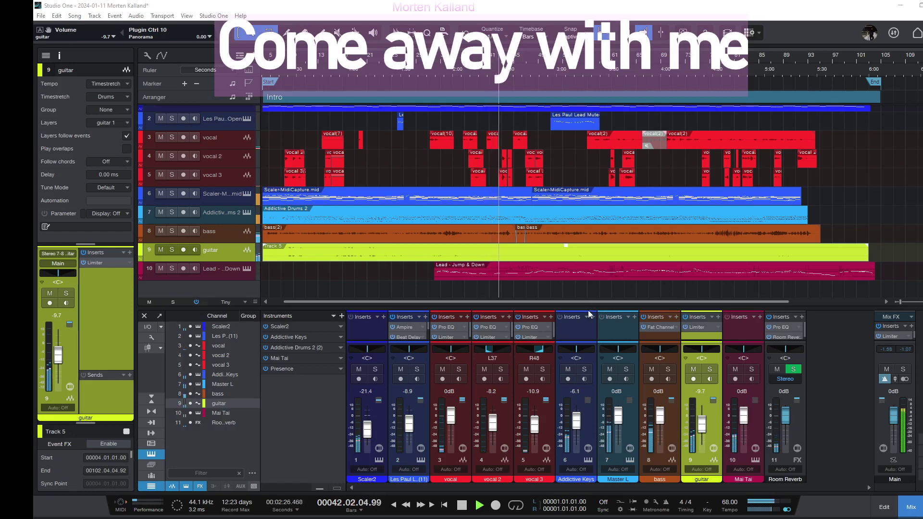
# Lower the Mai Tai channel's volume to -3.7 dB and adjust the console height to show more of the arrangement.
pyautogui.moveTo(587, 308); pyautogui.dragTo(595, 250)
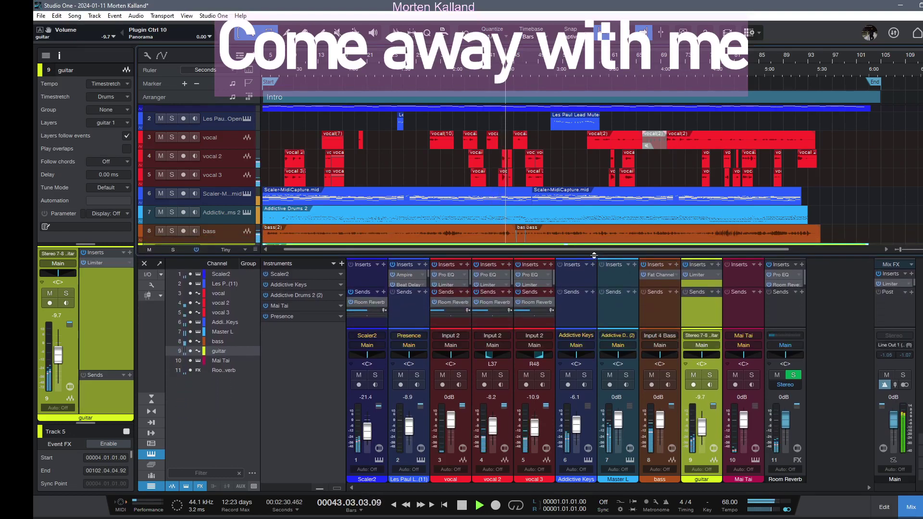
pyautogui.scroll(-1, 889, 155)
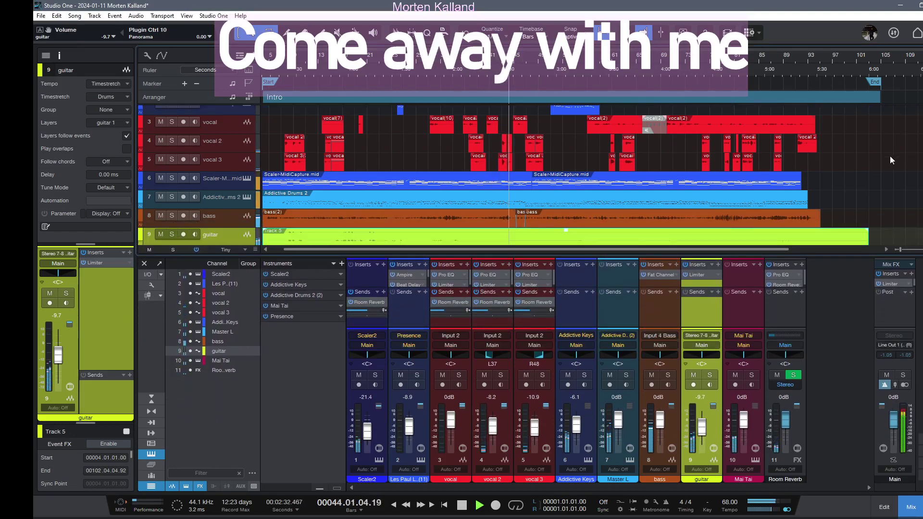
pyautogui.scroll(-2, 890, 155)
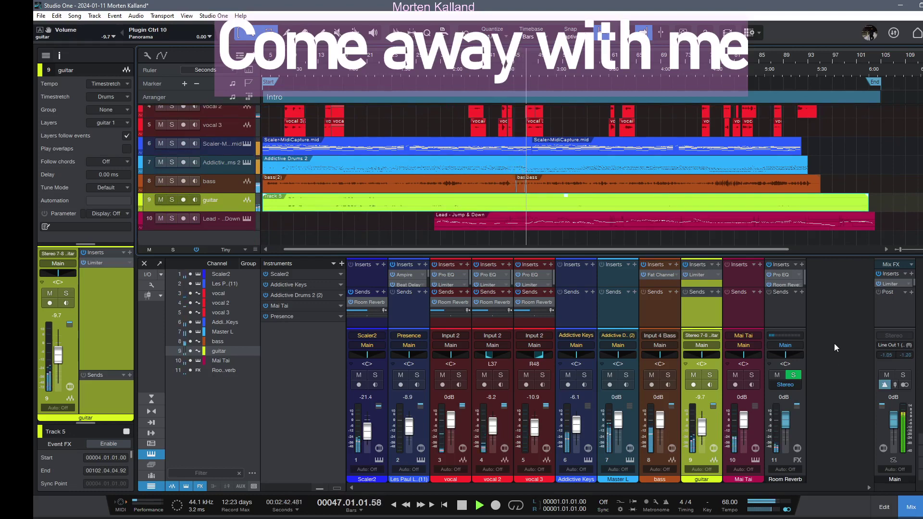
pyautogui.moveTo(746, 423)
pyautogui.mouseDown()
pyautogui.moveTo(745, 415)
pyautogui.moveTo(746, 426)
pyautogui.mouseUp()
pyautogui.moveTo(697, 254)
pyautogui.mouseDown()
pyautogui.moveTo(701, 295)
pyautogui.moveTo(702, 271)
pyautogui.mouseUp()
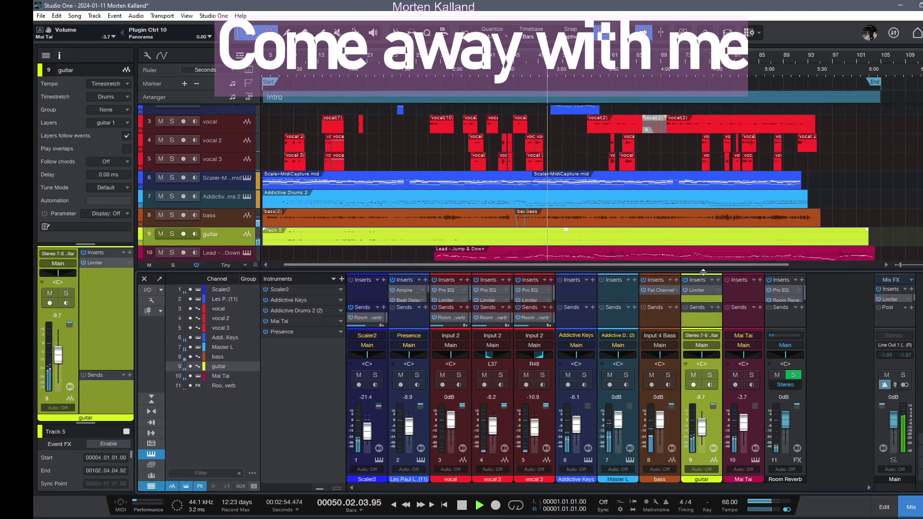
# Switch the console to narrow, short channel strips with Scaler2 disarmed and hide the track inspector.
pyautogui.click(152, 412)
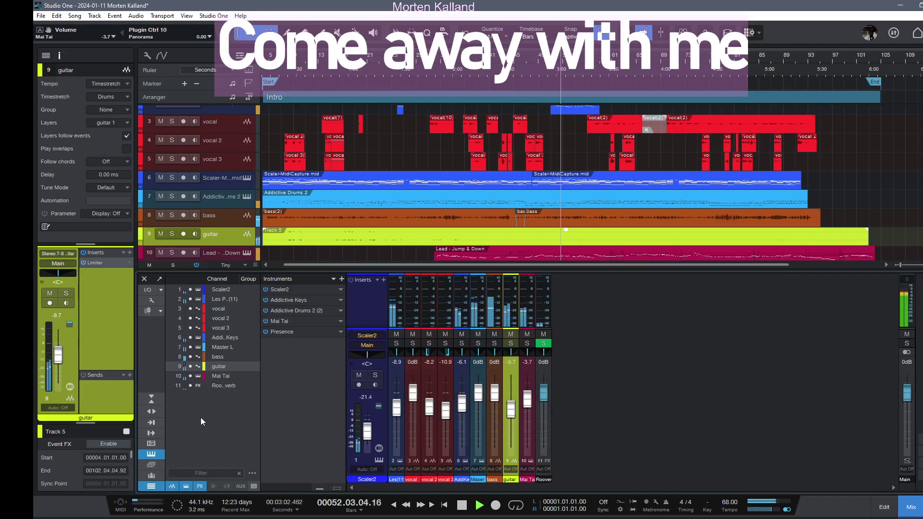
pyautogui.click(151, 399)
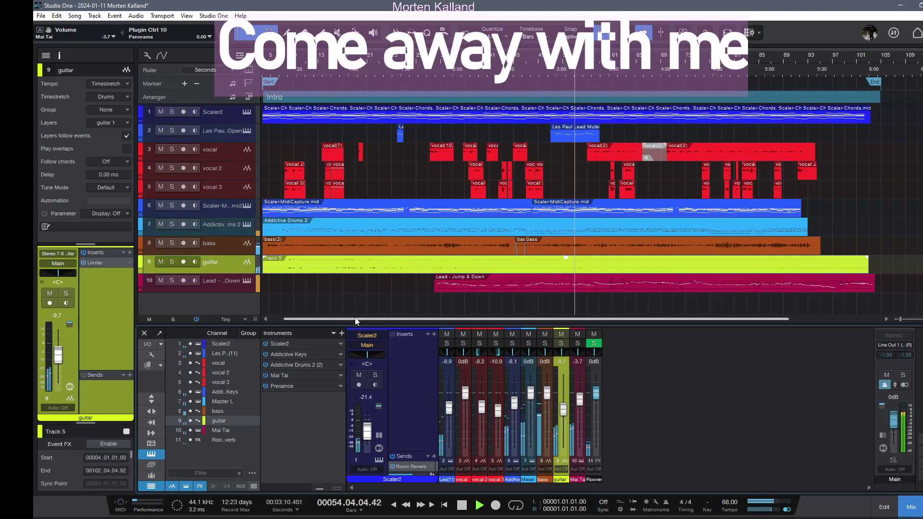
pyautogui.click(380, 416)
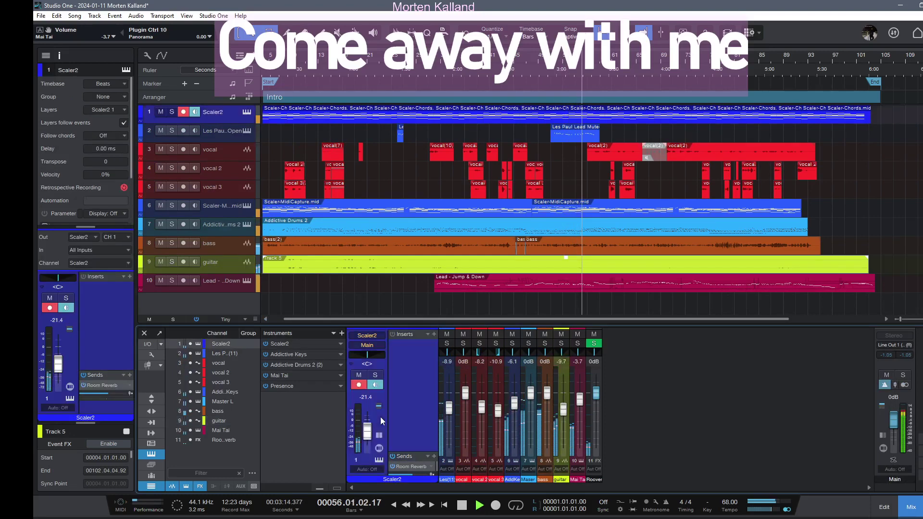
pyautogui.click(183, 112)
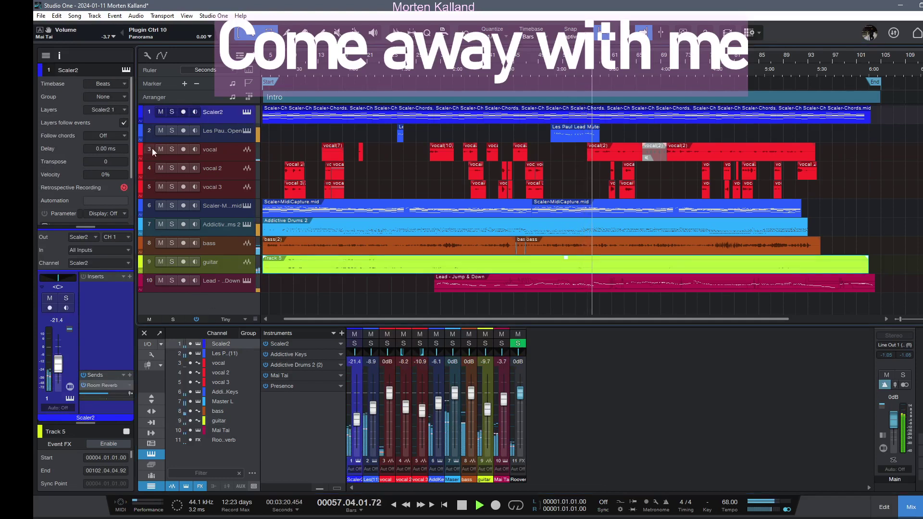
pyautogui.click(59, 56)
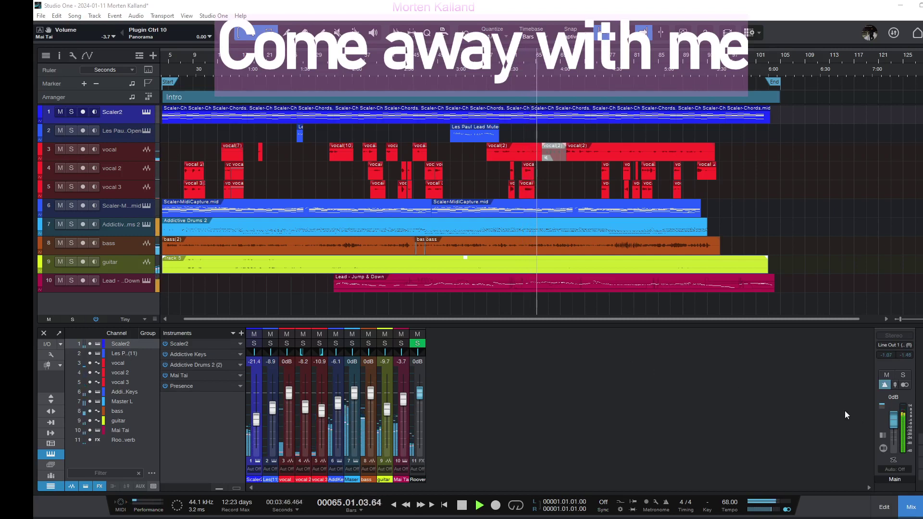
# Add a Level Meter insert to the Main channel, close its window and bypass it.
pyautogui.click(882, 406)
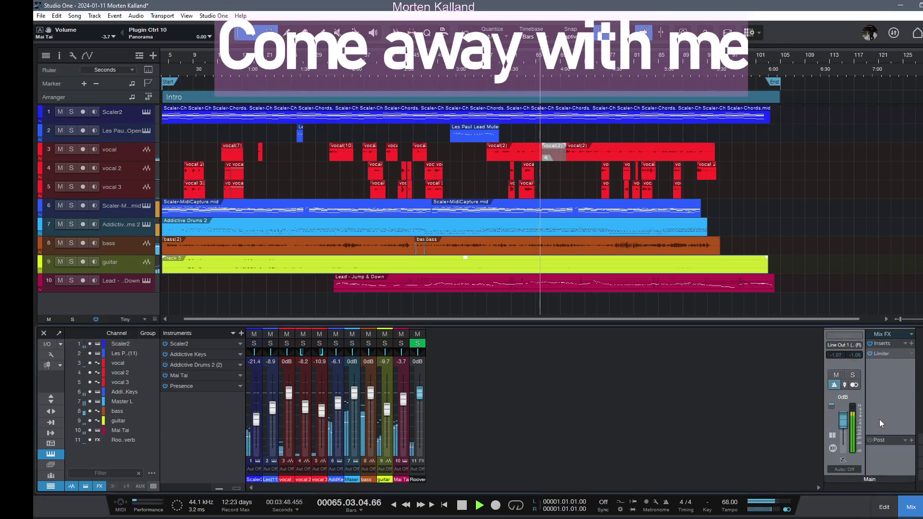
pyautogui.click(910, 343)
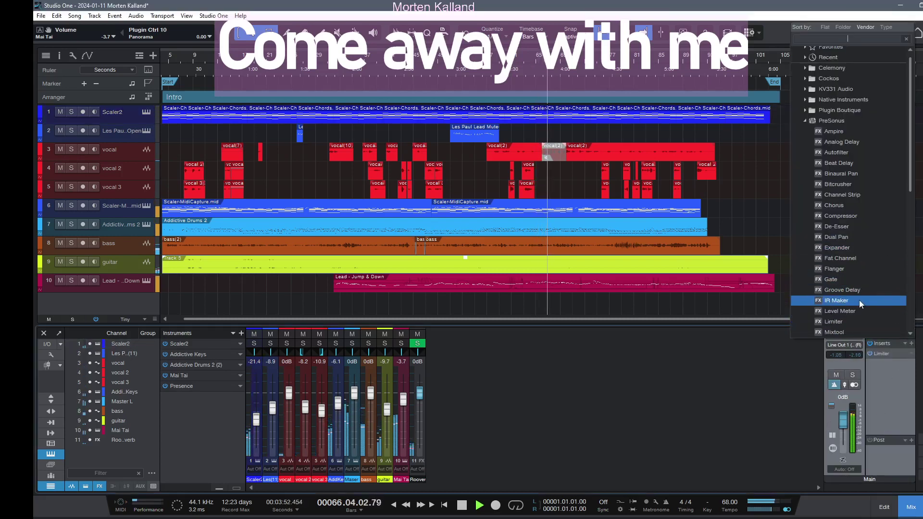
pyautogui.click(848, 312)
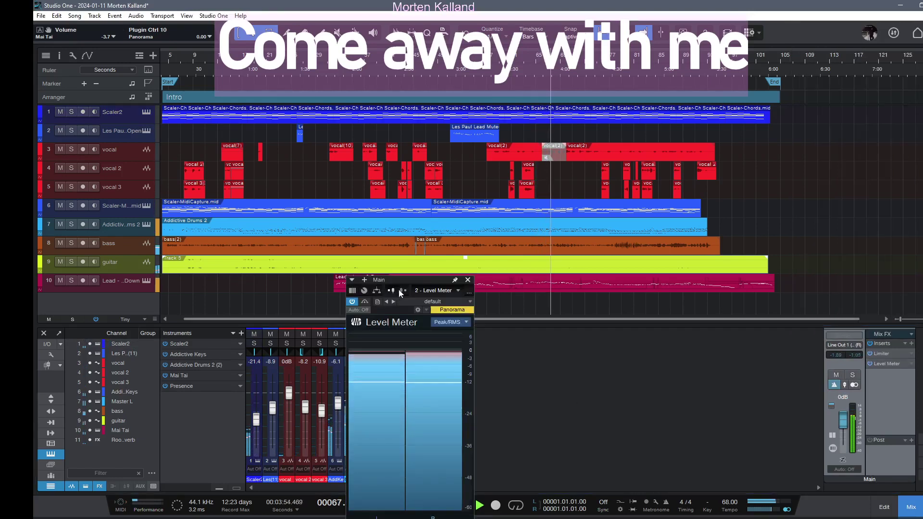
pyautogui.moveTo(420, 287); pyautogui.dragTo(684, 212)
pyautogui.click(729, 205)
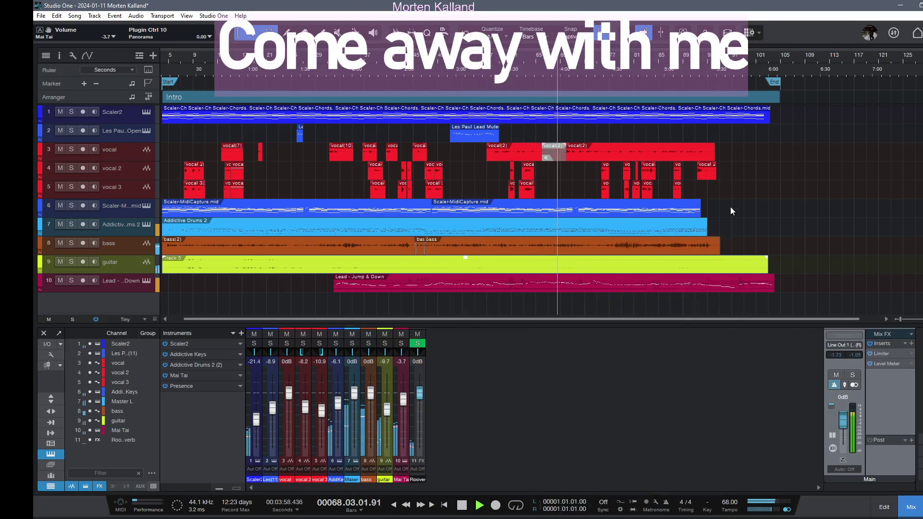
pyautogui.click(870, 364)
# Add the PreSonus VU Meter insert to the Main channel, place its window over the empty console area and load the Fast Detection preset.
pyautogui.click(911, 343)
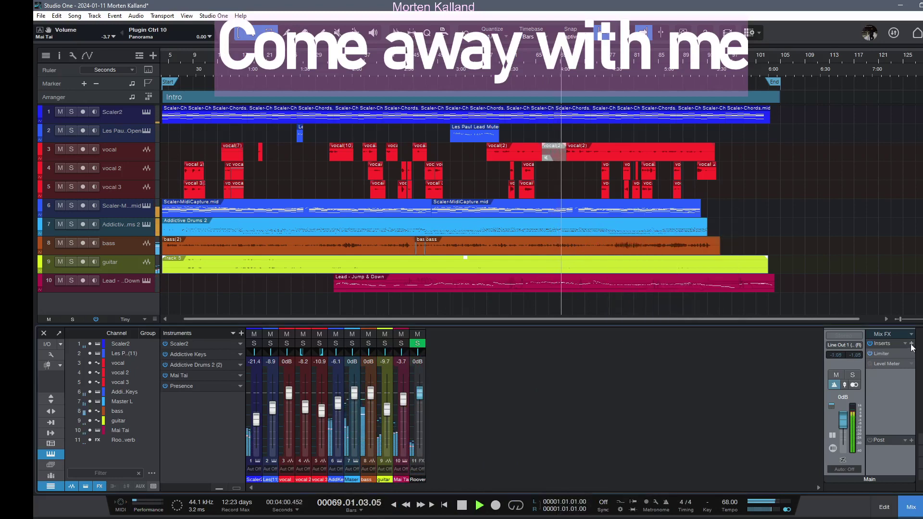
pyautogui.scroll(-4, 889, 281)
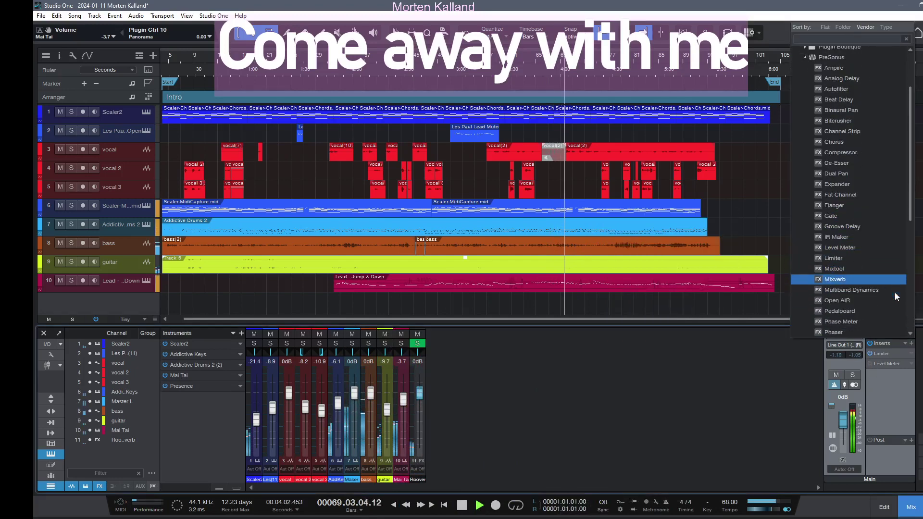
pyautogui.scroll(-1, 896, 302)
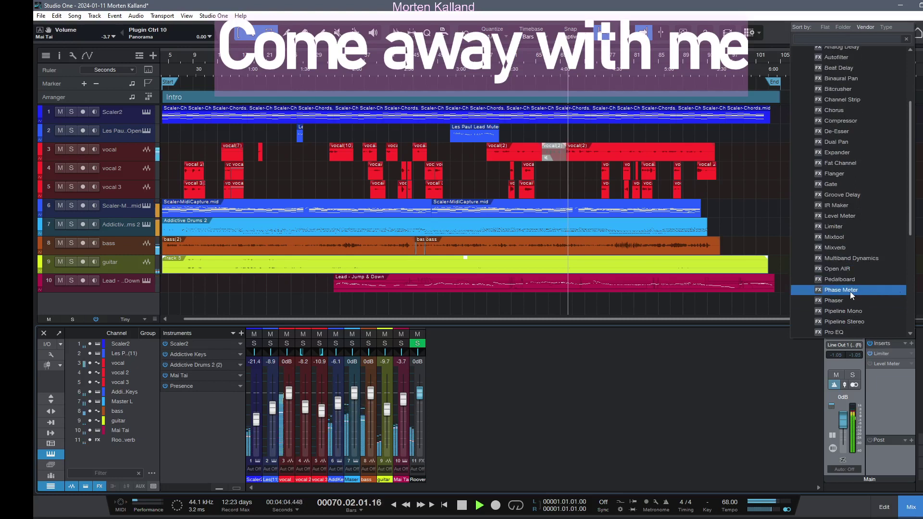
pyautogui.scroll(-5, 882, 317)
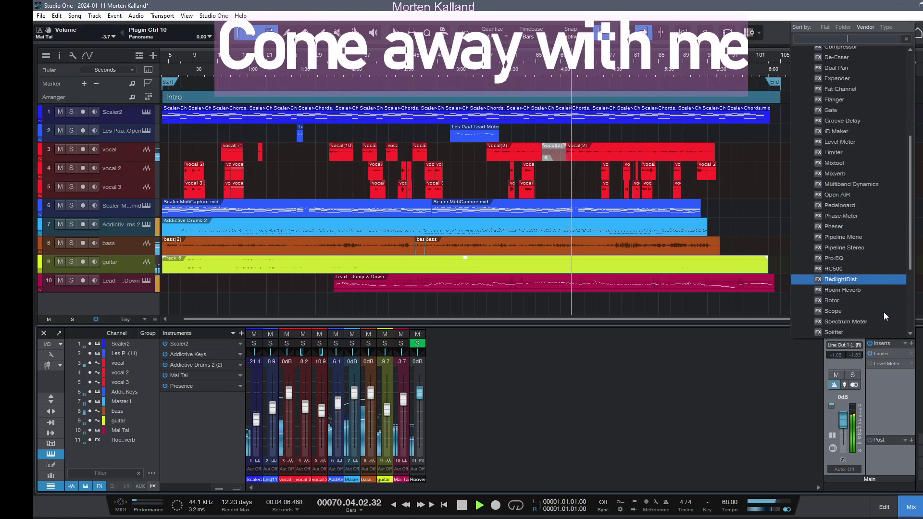
pyautogui.press('Down')
pyautogui.press('Down')
pyautogui.press('Down')
pyautogui.press('Down')
pyautogui.press('Down')
pyautogui.press('Down')
pyautogui.press('Down')
pyautogui.press('Down')
pyautogui.press('Down')
pyautogui.press('Down')
pyautogui.press('Down')
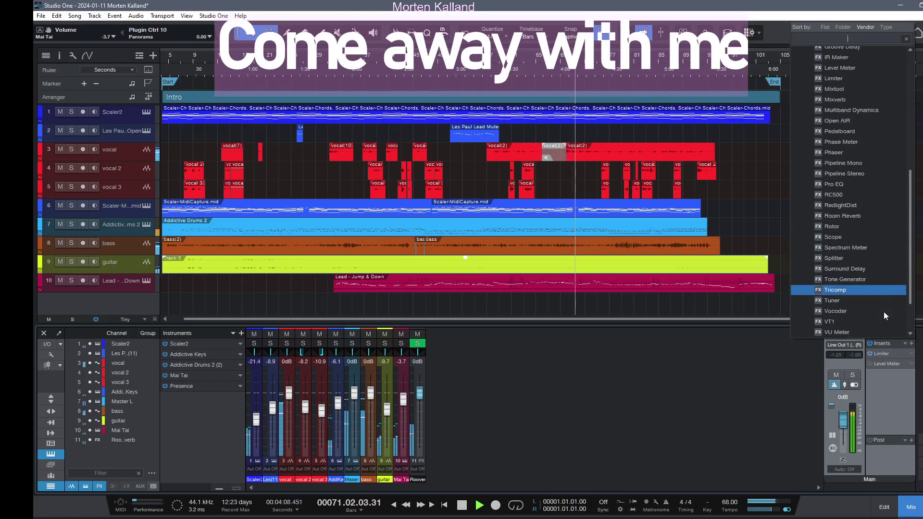
pyautogui.click(846, 280)
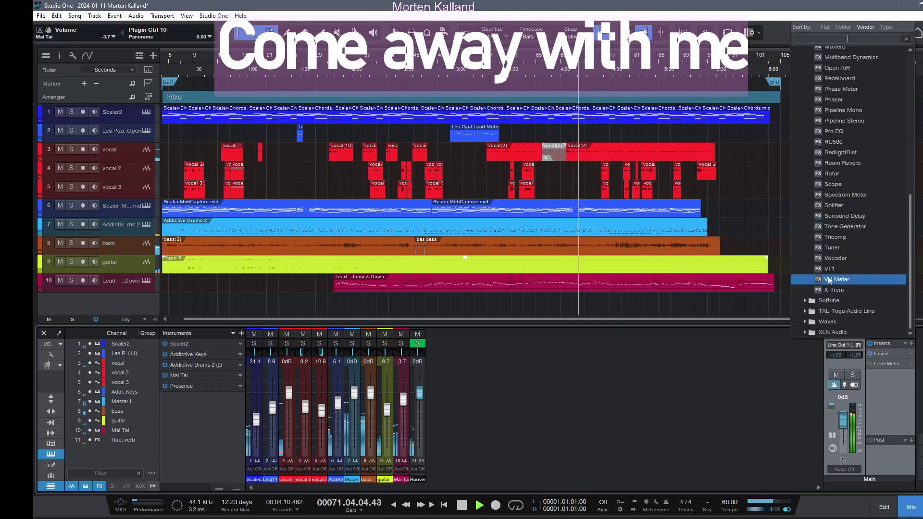
pyautogui.doubleClick(825, 280)
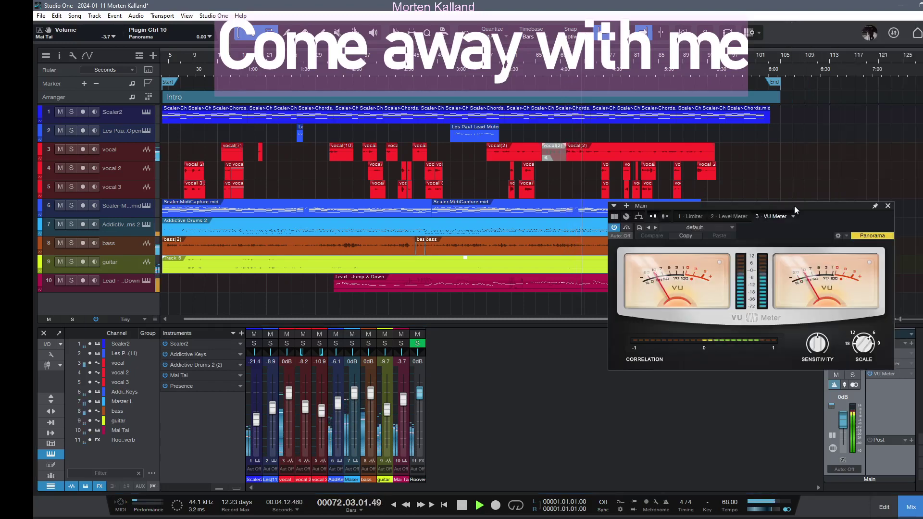
pyautogui.moveTo(745, 271); pyautogui.dragTo(679, 328)
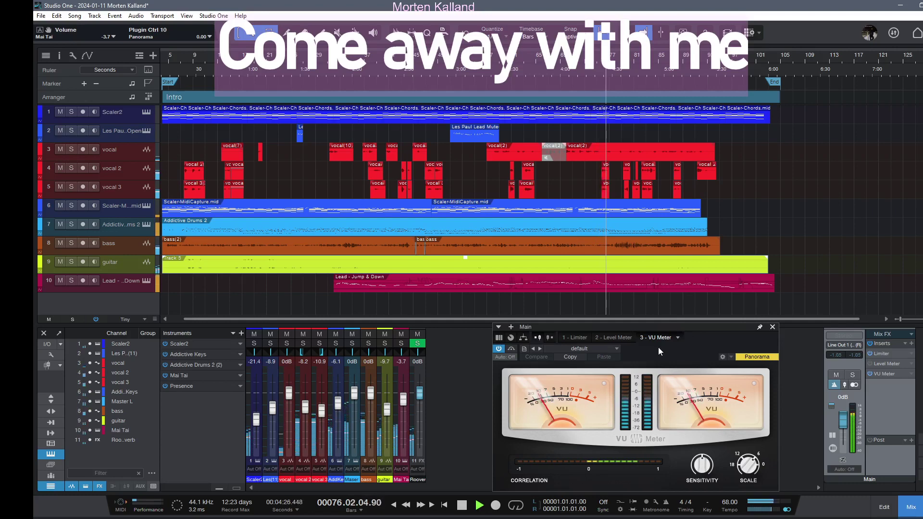
pyautogui.click(614, 348)
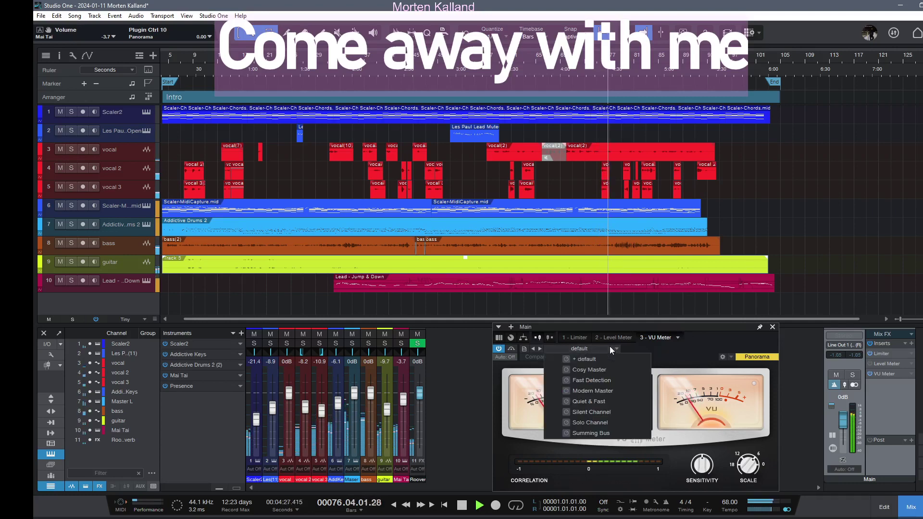
pyautogui.click(592, 381)
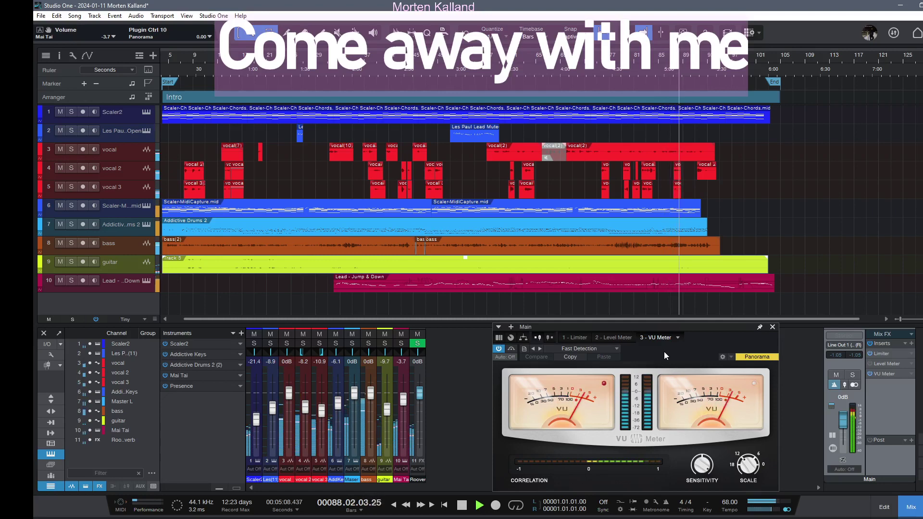
# Record a new part on the Les Paul track from about bar 89 to bar 94, and disarm the track.
pyautogui.click(83, 130)
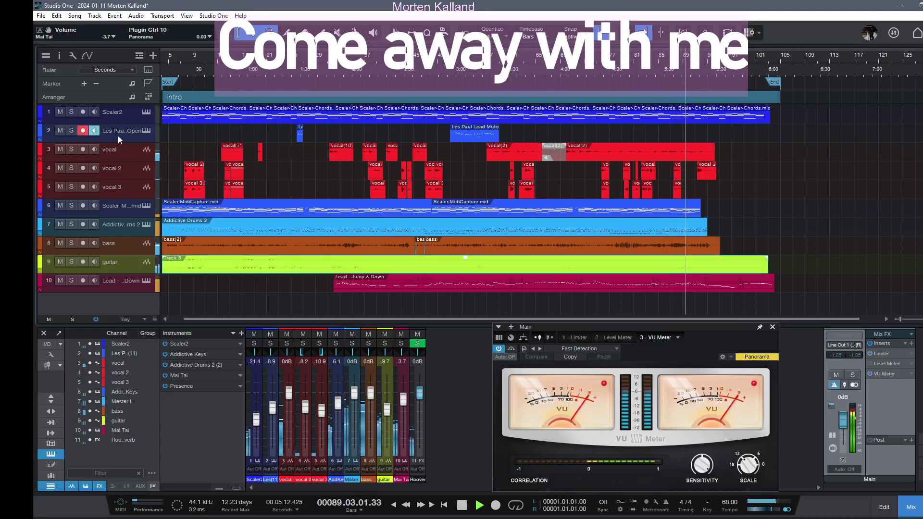
pyautogui.press('KP_Multiply')
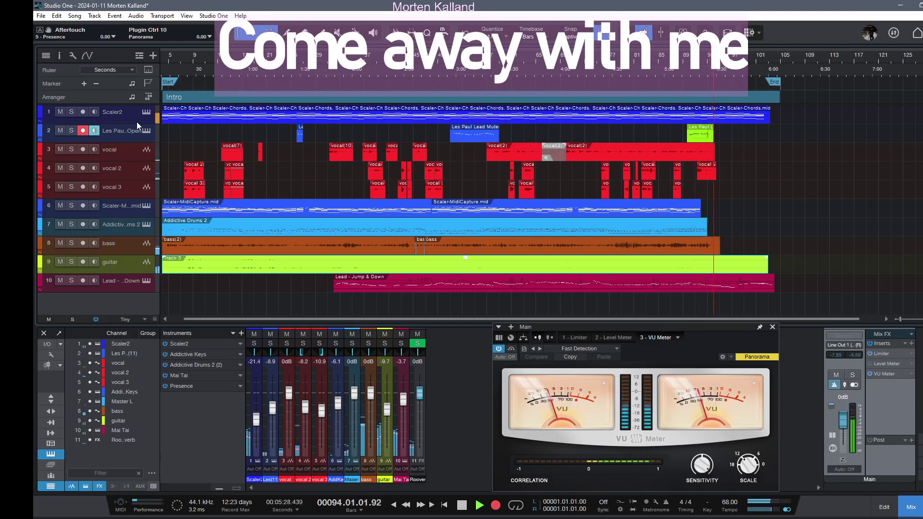
pyautogui.press('KP_Multiply')
pyautogui.click(82, 130)
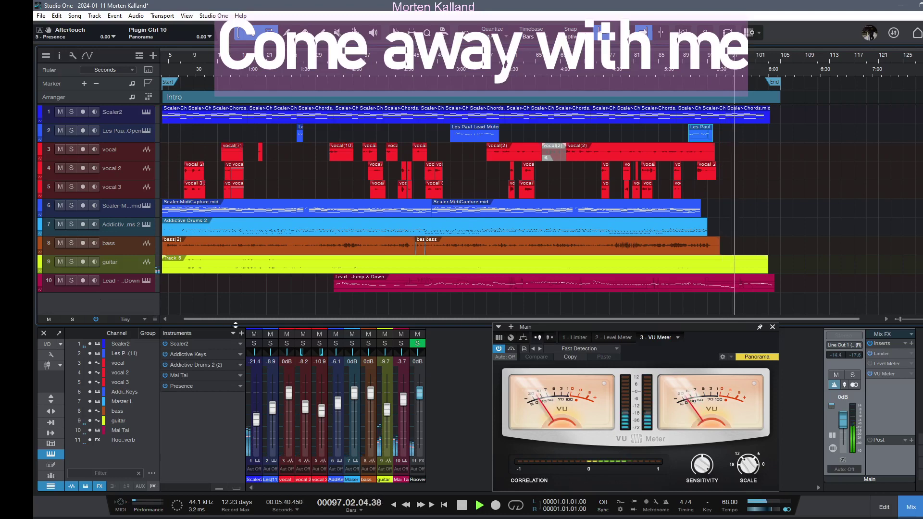
# Raise the guitar channel's volume to -2.4 dB and fade it out to -∞ as the song ends.
pyautogui.moveTo(389, 410); pyautogui.dragTo(391, 399)
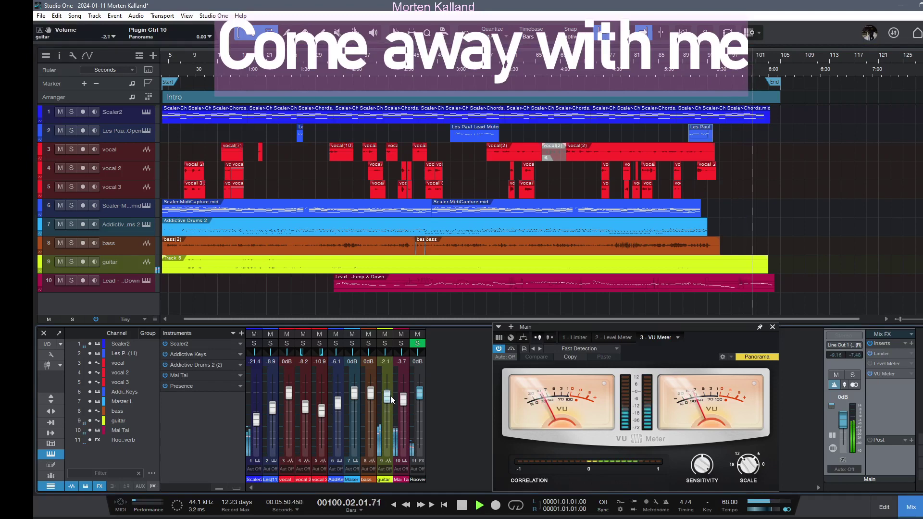
pyautogui.moveTo(391, 399); pyautogui.dragTo(391, 400)
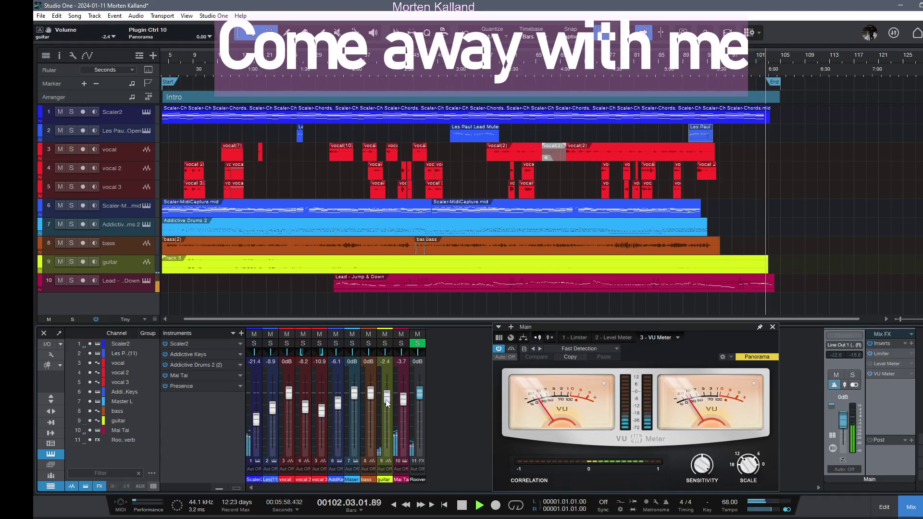
pyautogui.moveTo(385, 407); pyautogui.dragTo(387, 450)
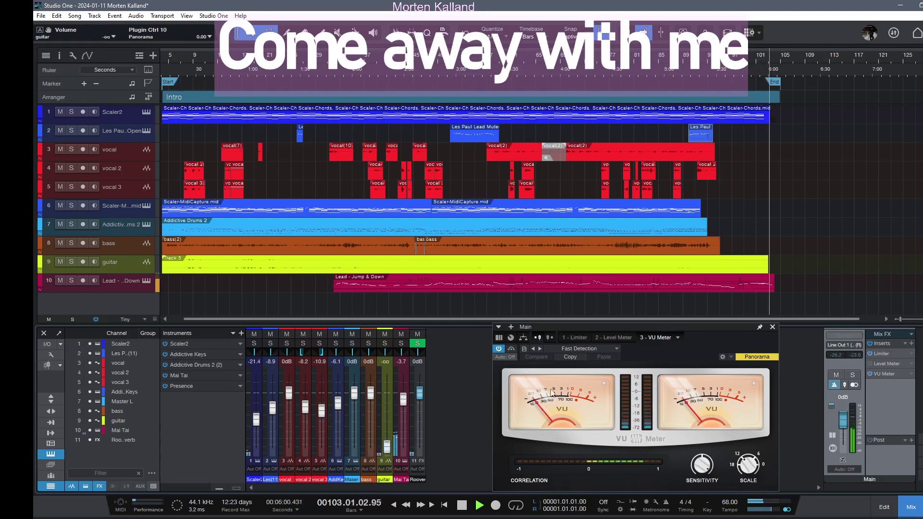